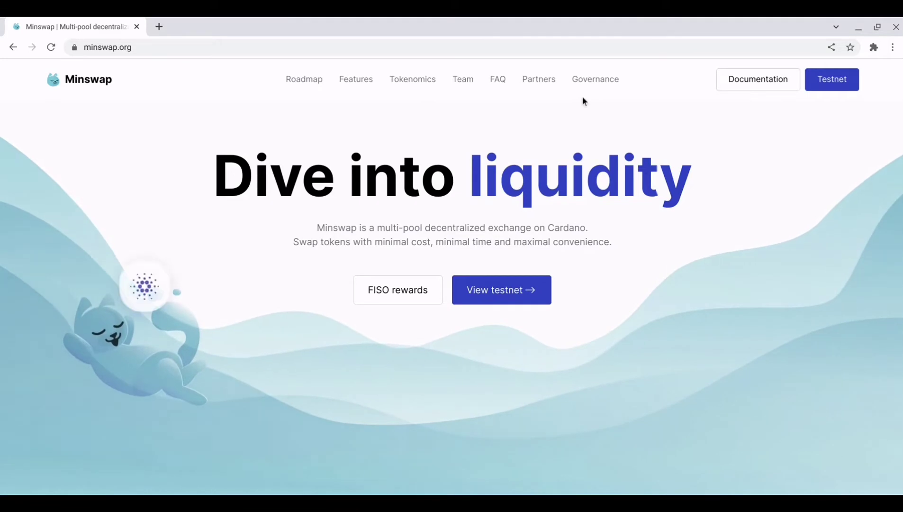
# Open testnet.minswap.org from the landing page's 'View testnet' link in a new tab
pyautogui.click(520, 297)
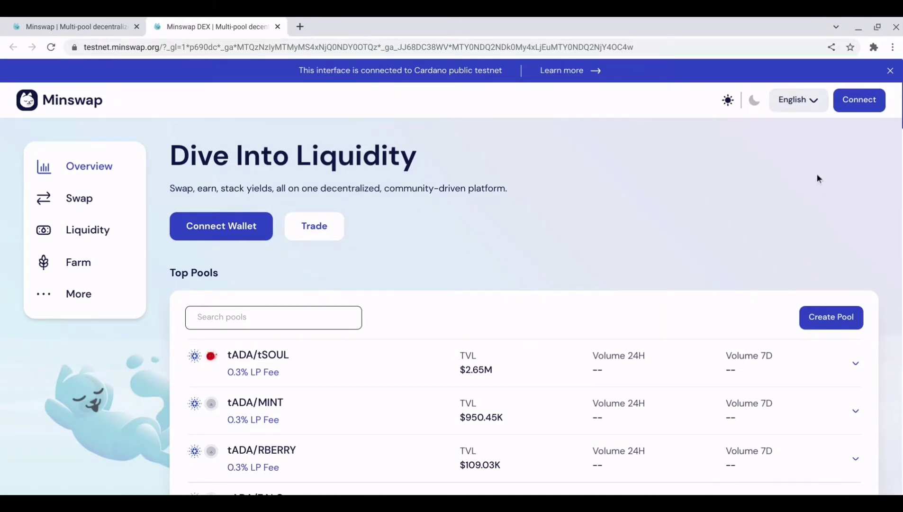
# Switch Nami's network from Mainnet to Testnet in Settings, then close the wallet popup
pyautogui.click(874, 47)
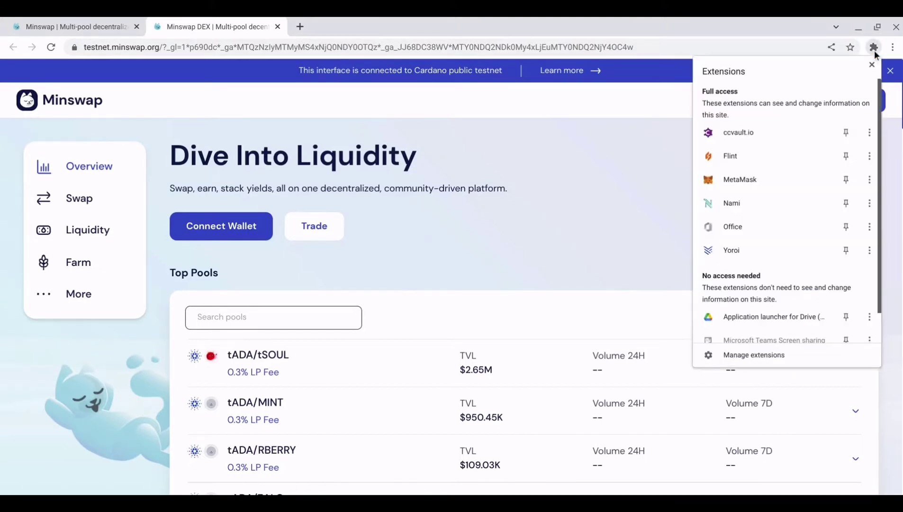
pyautogui.click(769, 202)
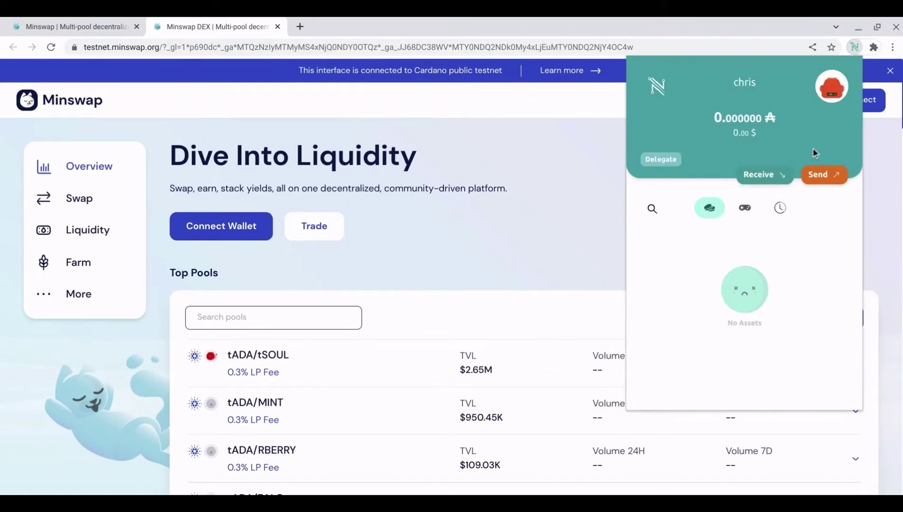
pyautogui.click(832, 87)
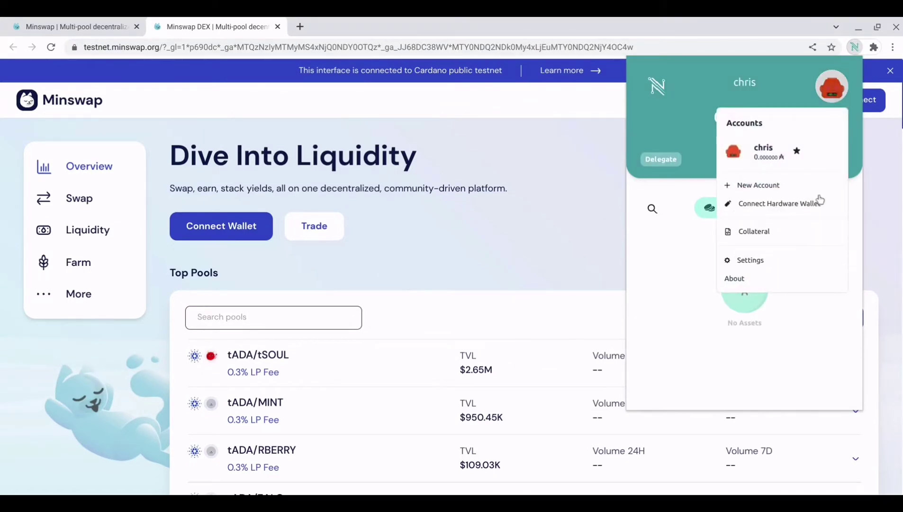
pyautogui.click(760, 260)
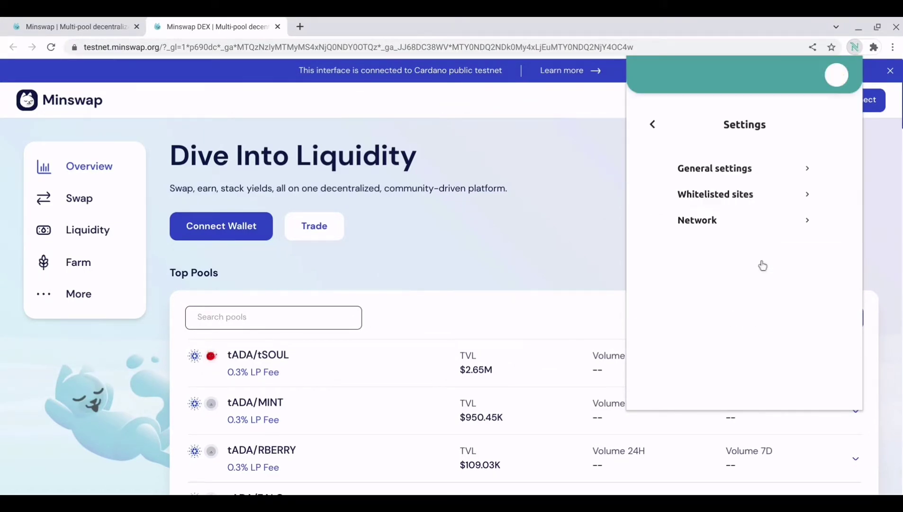
pyautogui.click(738, 225)
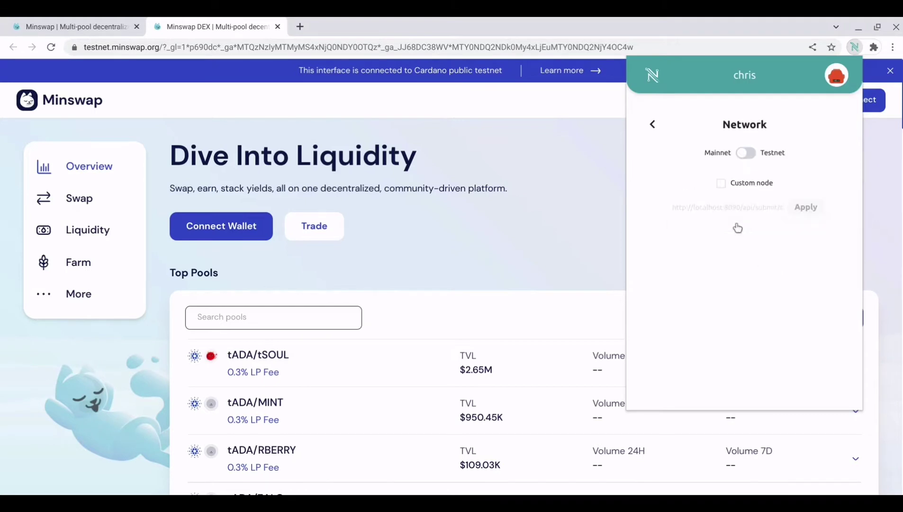
pyautogui.click(743, 155)
pyautogui.click(655, 124)
pyautogui.click(655, 124)
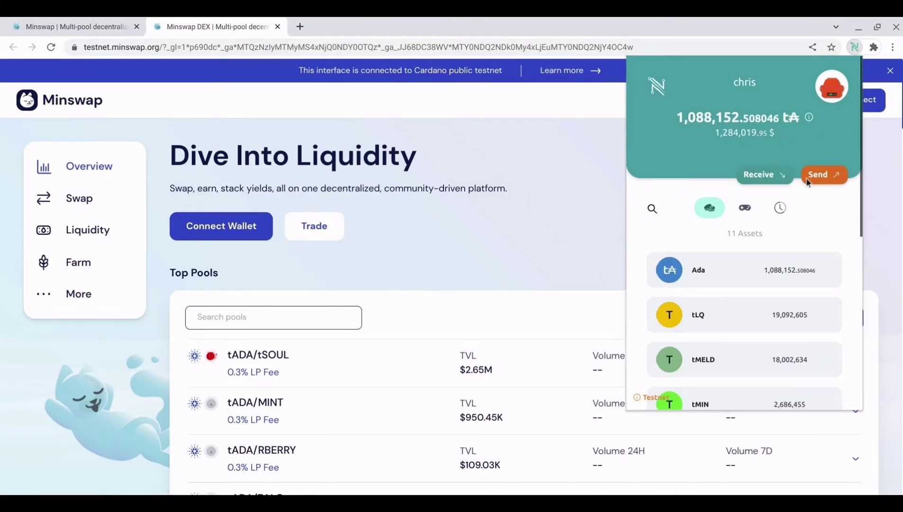
pyautogui.click(587, 167)
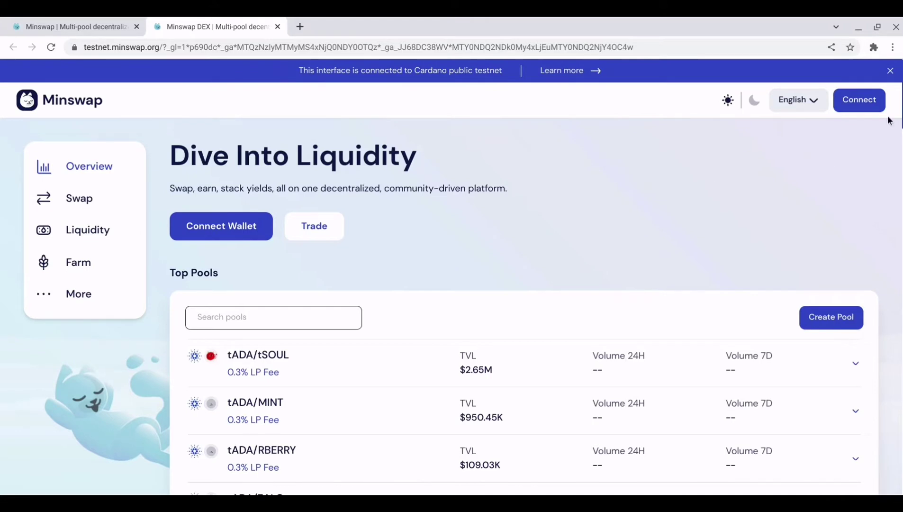
# Connect the Nami wallet to the Minswap testnet DEX and grant it access
pyautogui.click(861, 101)
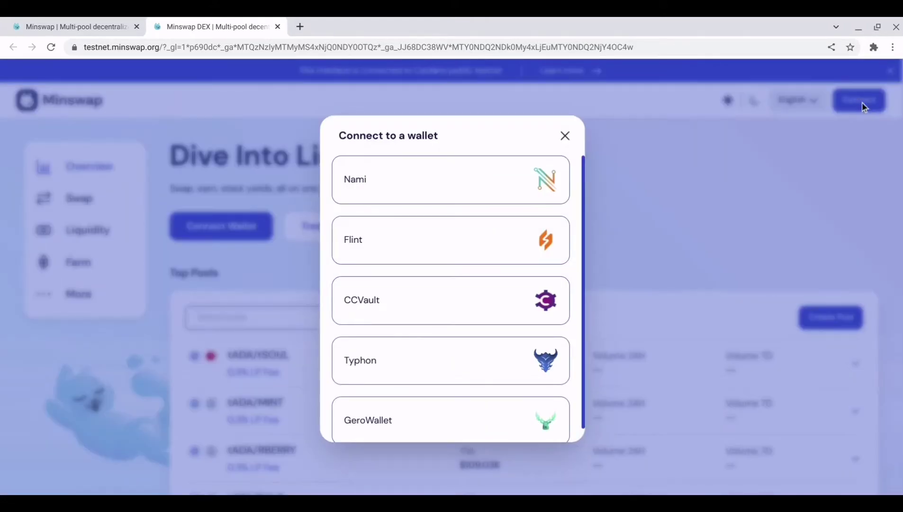
pyautogui.click(458, 190)
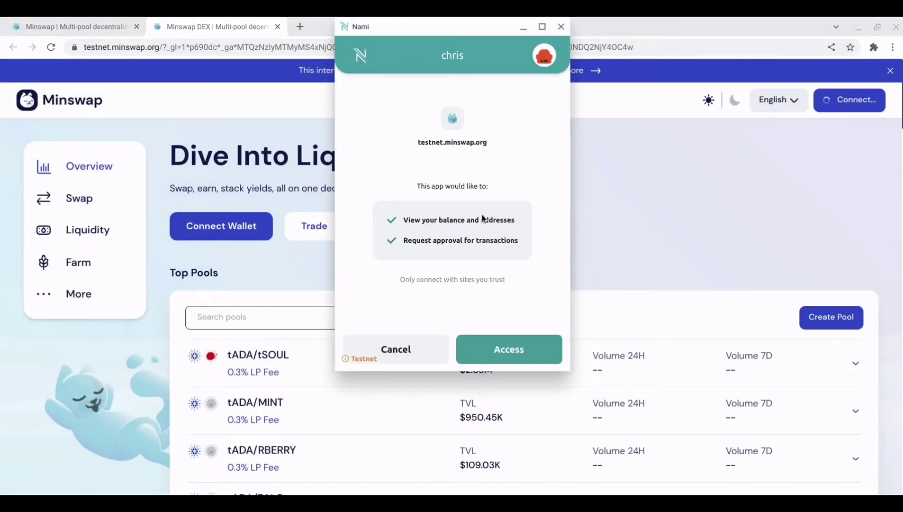
pyautogui.click(509, 351)
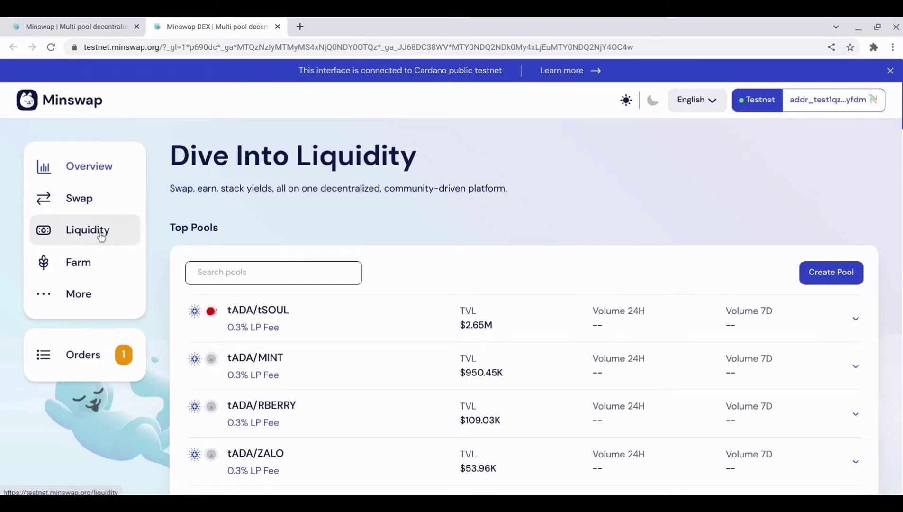
# Fill the swap form with 1000 tADA to receive tMIN
pyautogui.click(87, 199)
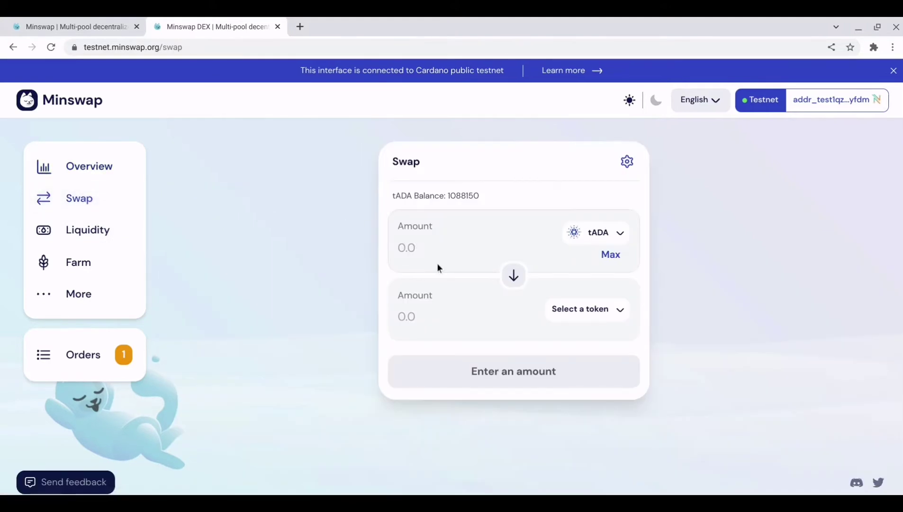
pyautogui.click(446, 246)
pyautogui.write('1')
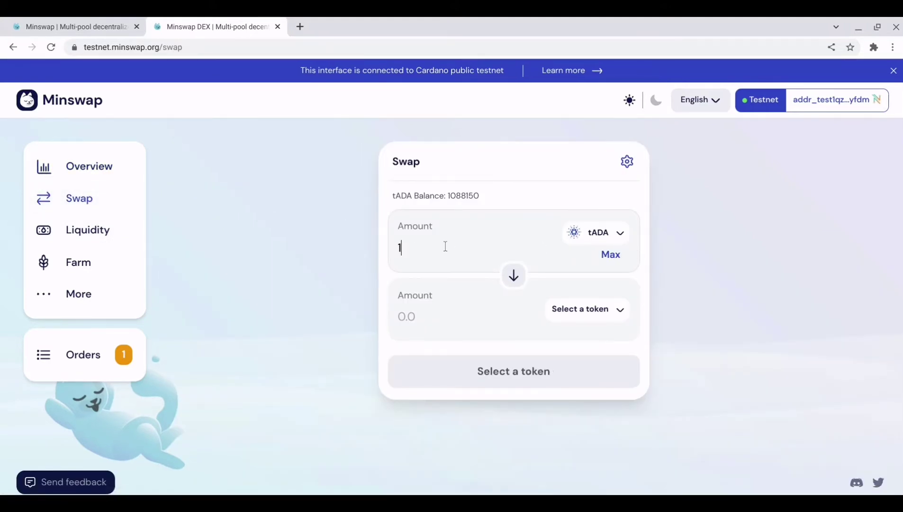
pyautogui.write('000')
pyautogui.click(586, 310)
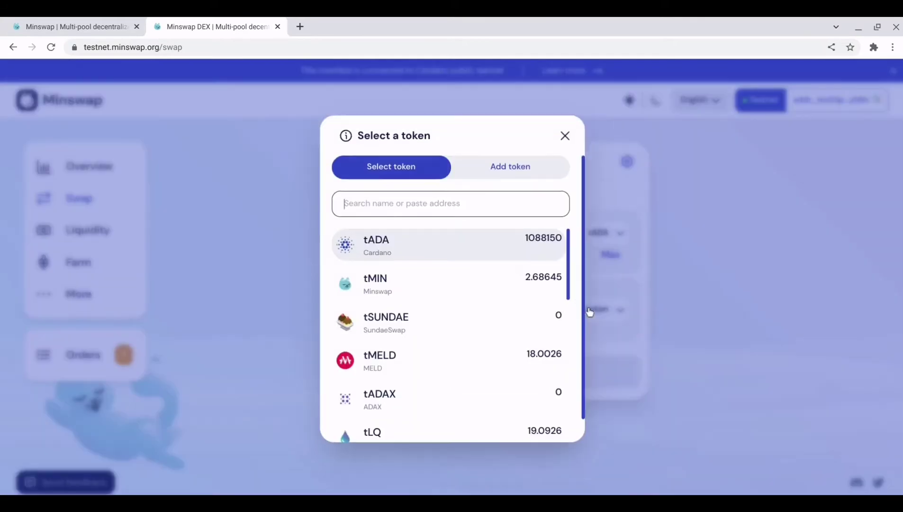
pyautogui.click(452, 291)
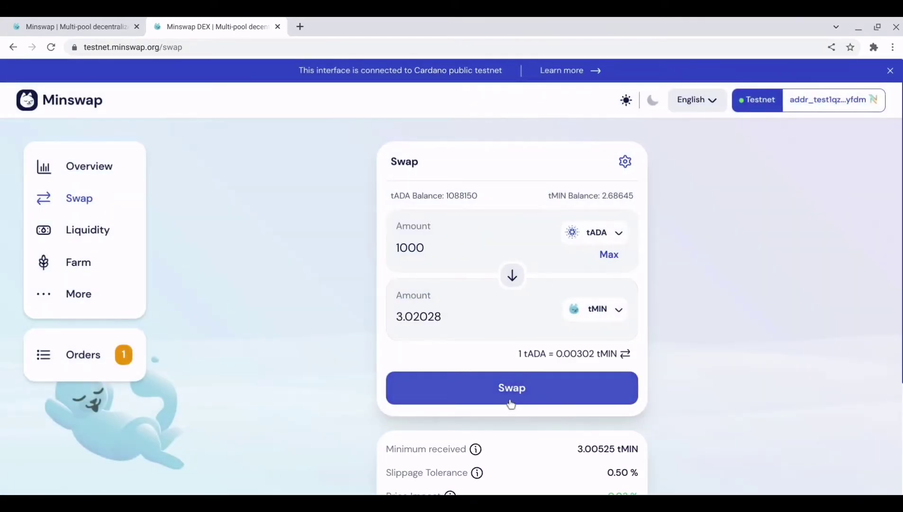
# Review the Confirm Swap summary: 3.02028 tMIN, minimum 3.00525 tMIN, 0.03% price impact
pyautogui.click(511, 403)
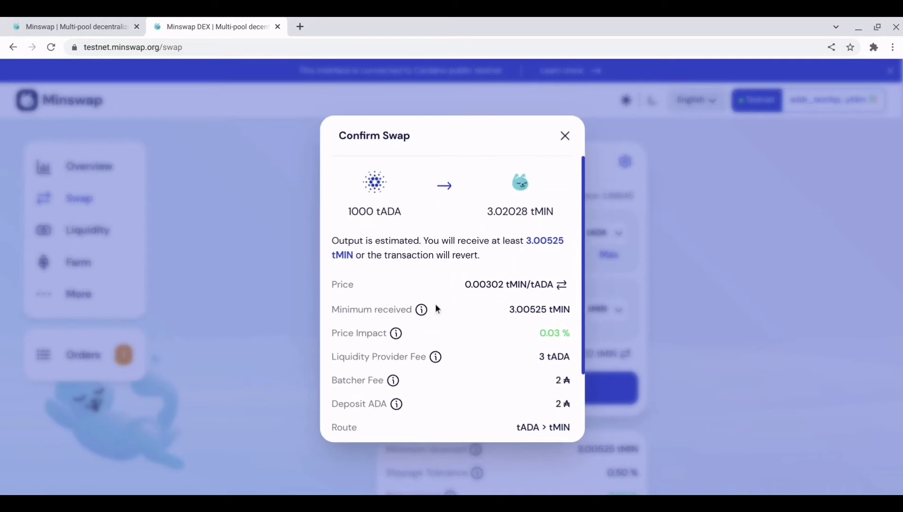
pyautogui.scroll(-1, 542, 375)
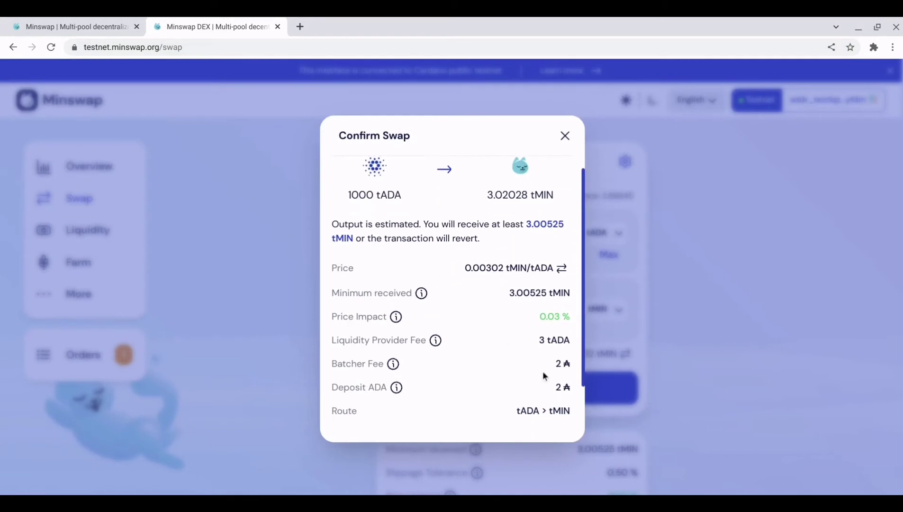
pyautogui.moveTo(396, 317)
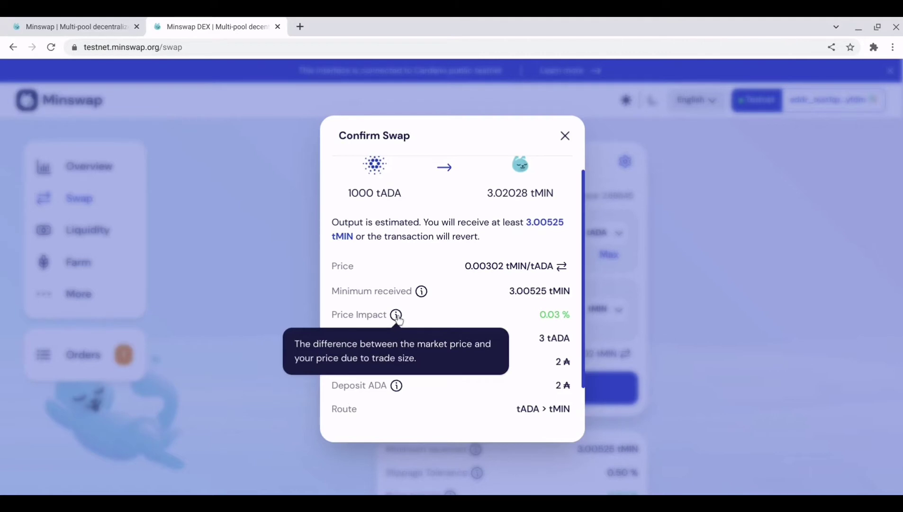
pyautogui.scroll(-3, 516, 336)
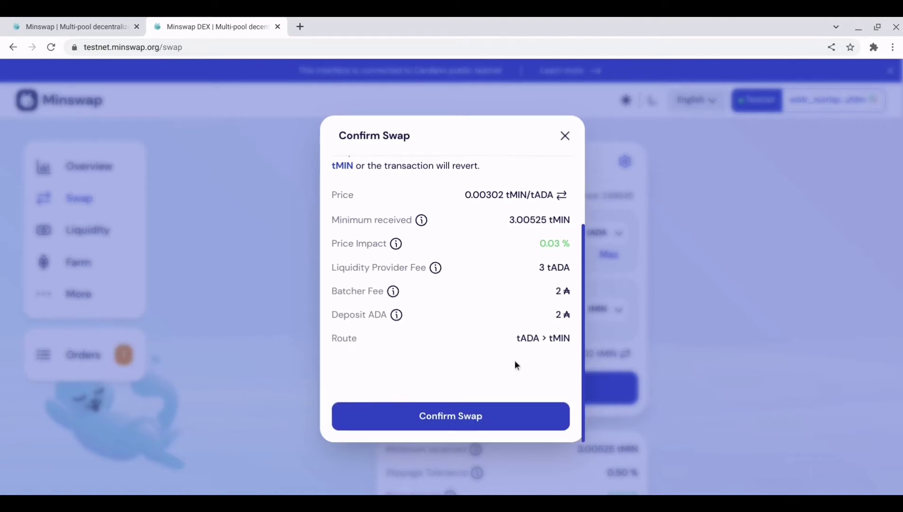
# Confirm the 1000 tADA swap, reject the Nami signing request, and dismiss the refusal notice
pyautogui.click(473, 417)
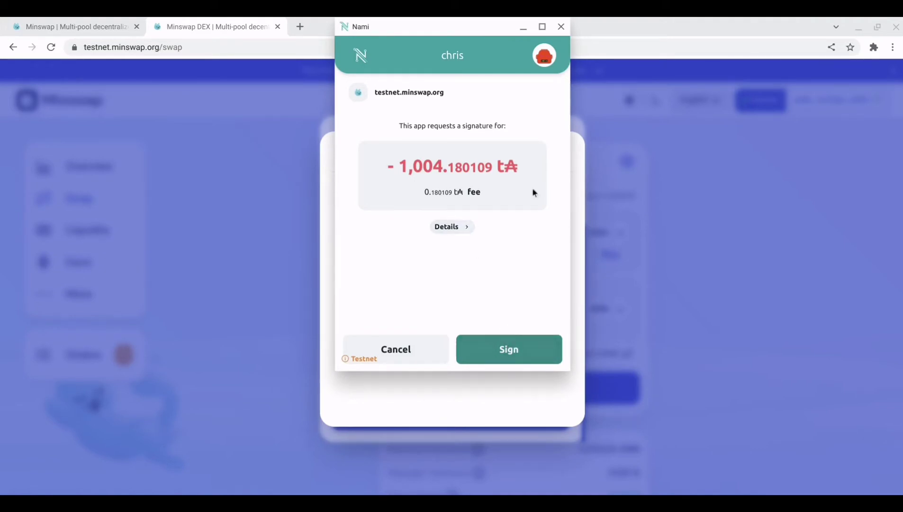
pyautogui.click(561, 27)
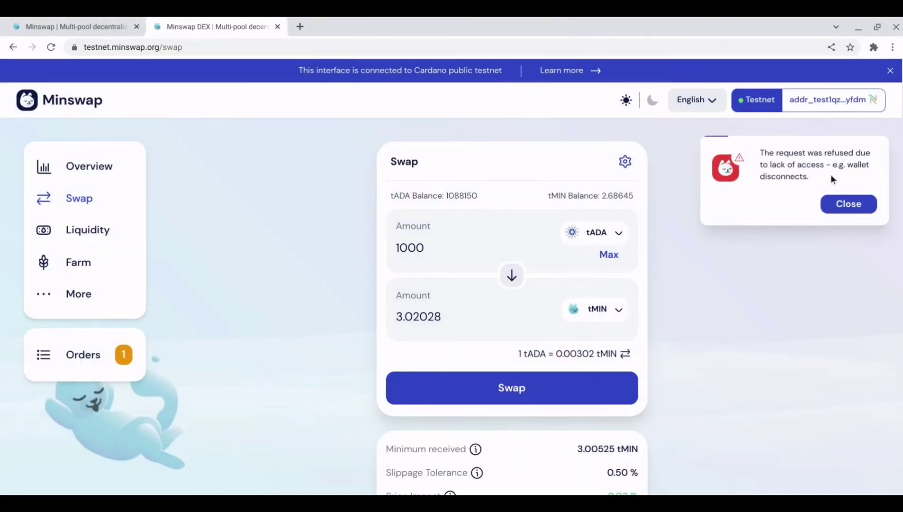
pyautogui.click(839, 204)
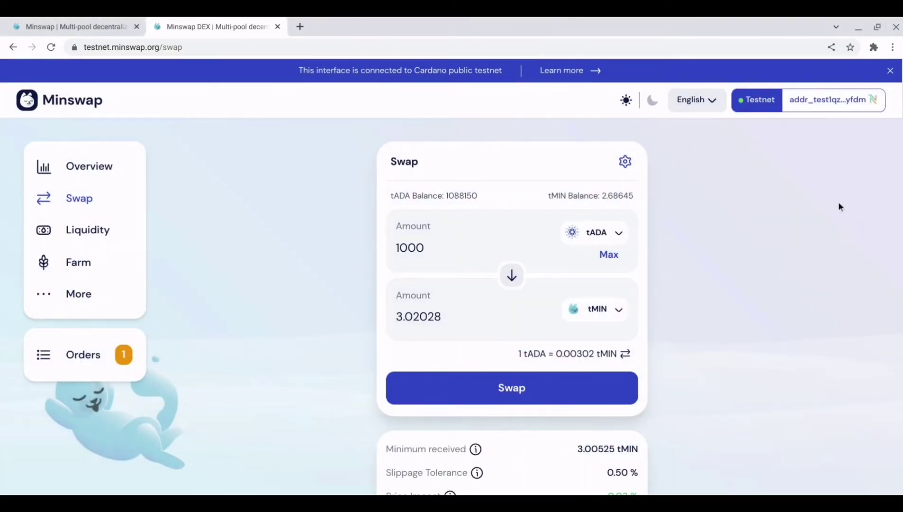
# Open the Orders page showing the queued tADA-tSOUL swap and three completed swaps
pyautogui.click(80, 365)
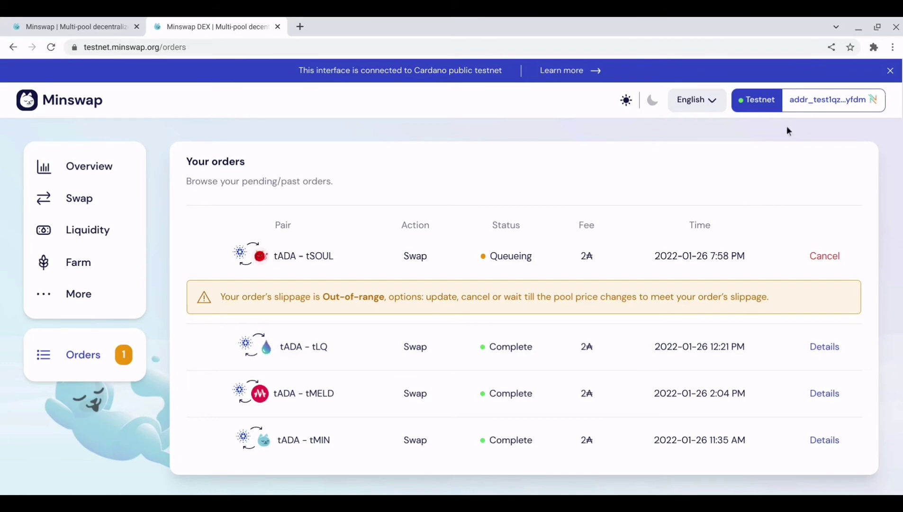
# Open Your Funds and scroll through the balances: 1088150 tADA, tLQ, tMELD and more
pyautogui.click(807, 103)
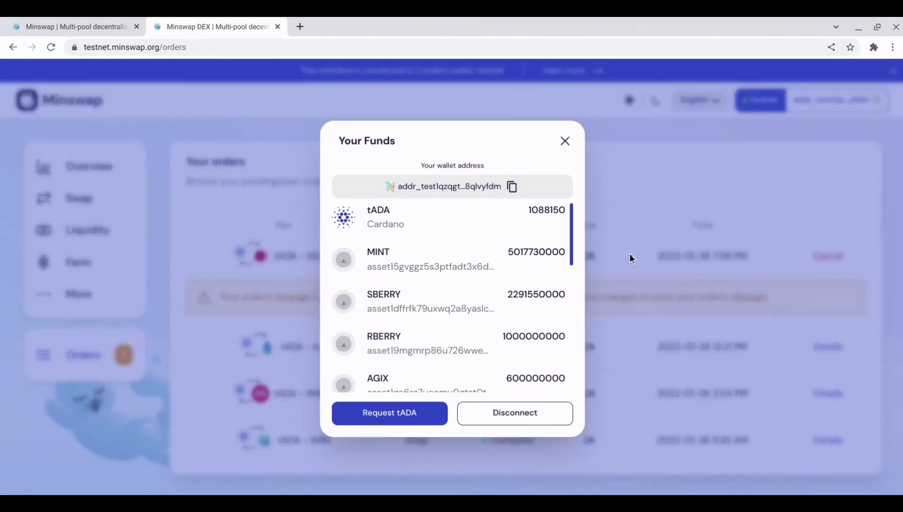
pyautogui.scroll(-3, 480, 273)
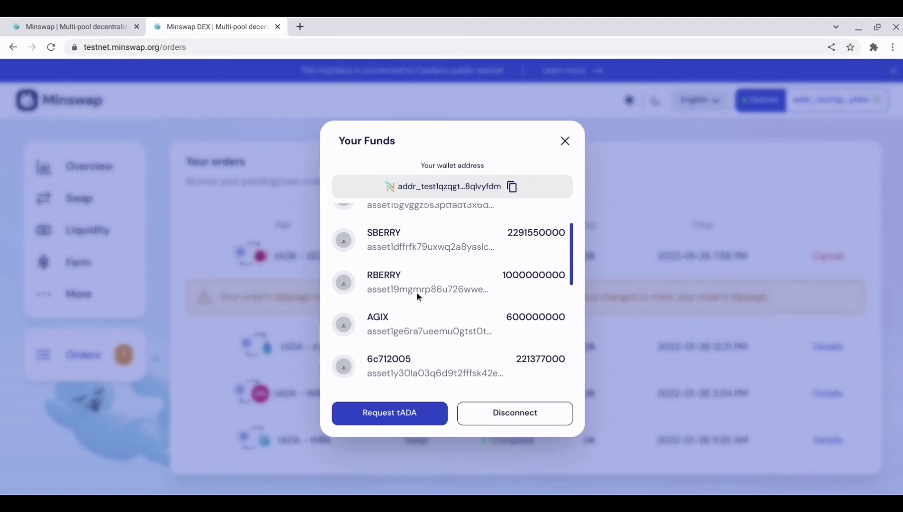
pyautogui.scroll(-2, 416, 292)
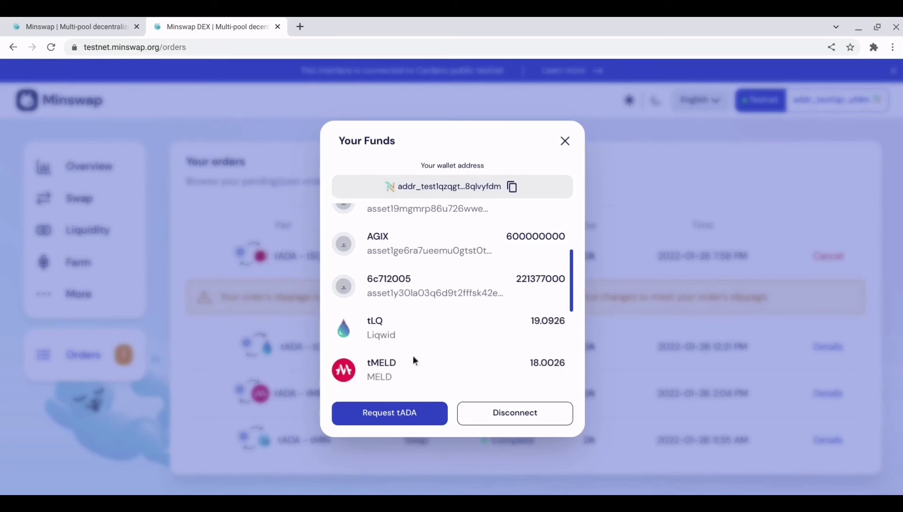
pyautogui.scroll(3, 412, 357)
pyautogui.scroll(-2, 408, 256)
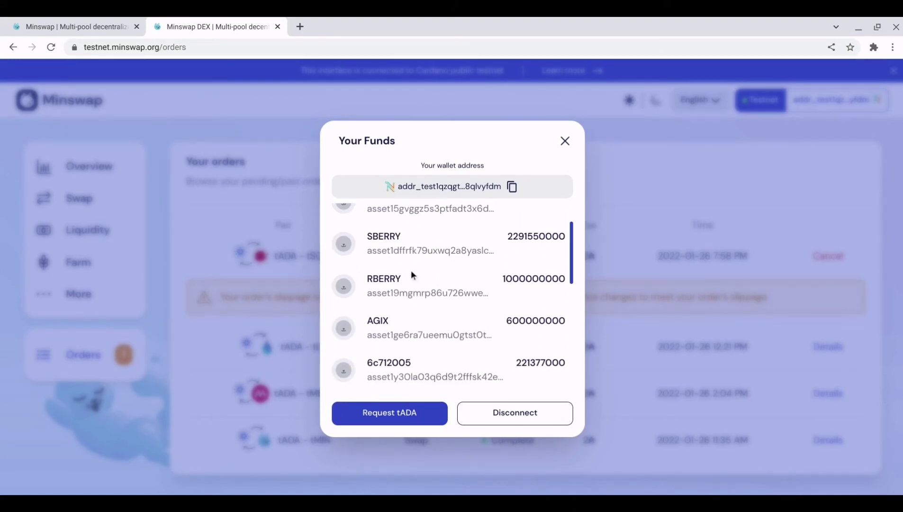
pyautogui.click(565, 141)
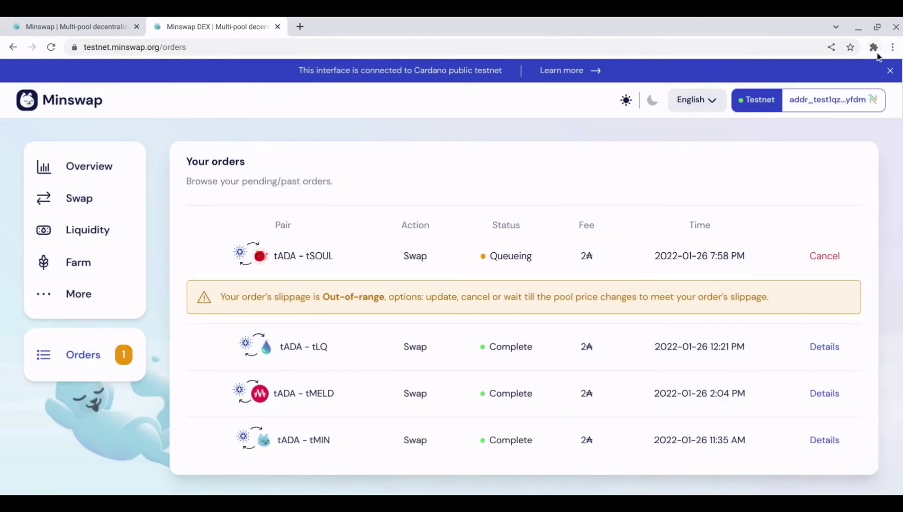
pyautogui.click(874, 46)
pyautogui.click(755, 202)
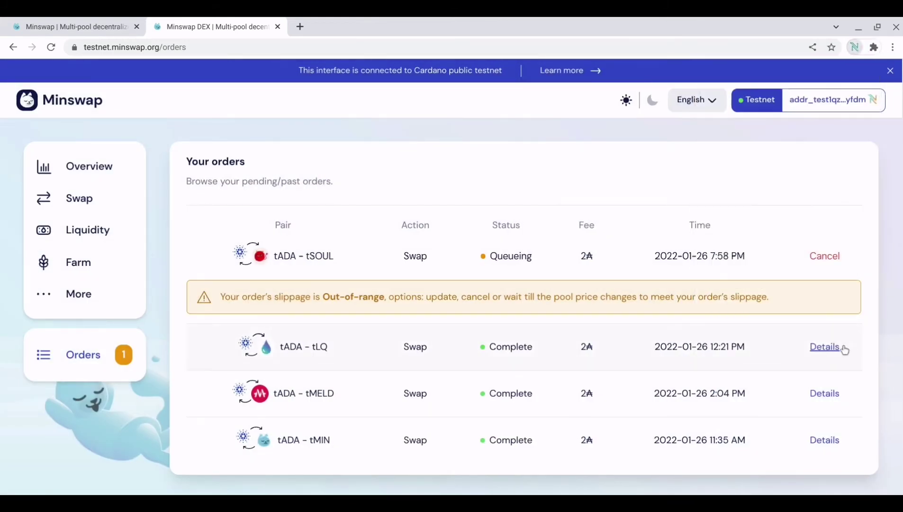
pyautogui.click(839, 256)
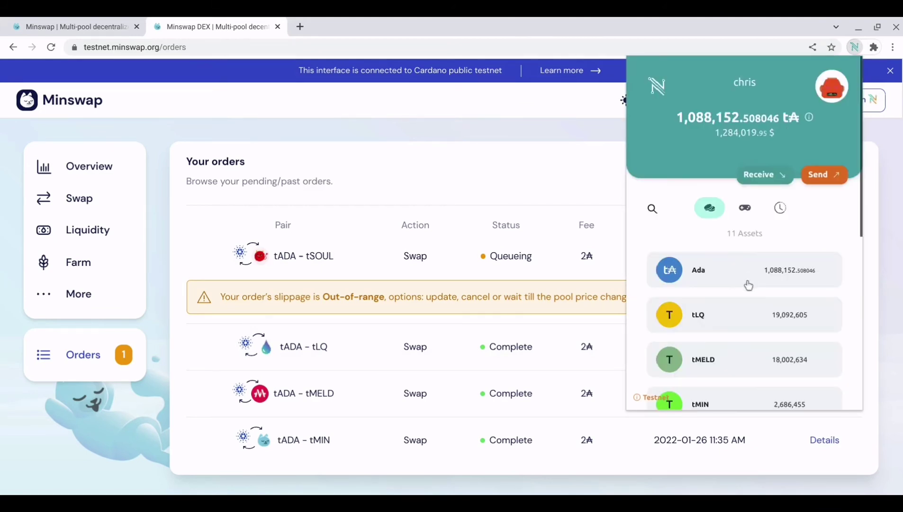
pyautogui.scroll(-2, 749, 285)
pyautogui.scroll(-3, 749, 284)
pyautogui.click(576, 182)
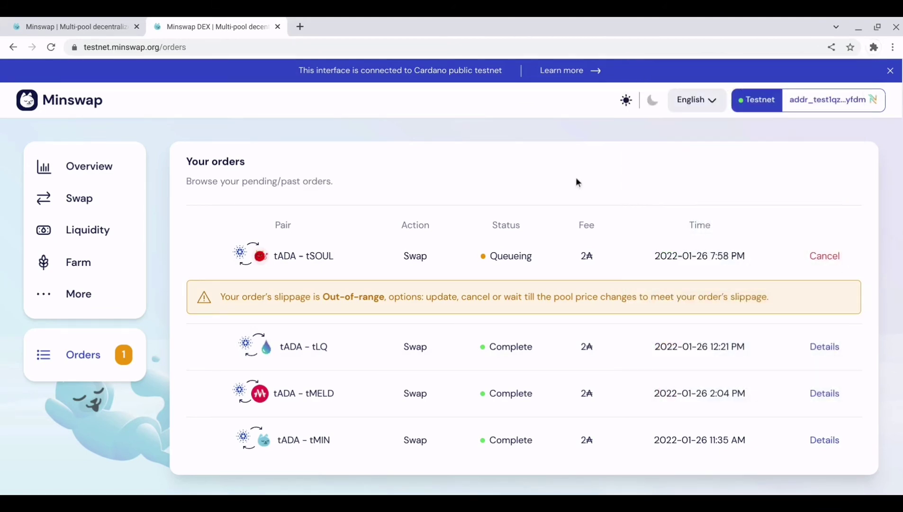